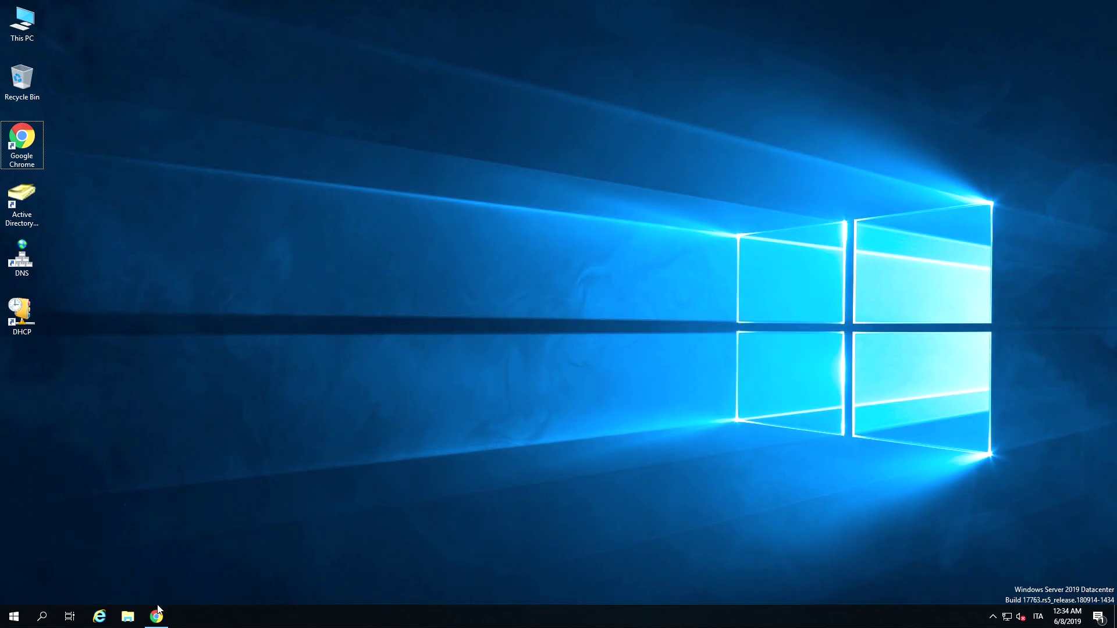
Restore the minimized Chrome window showing the IT Asset Tool homepage.
click(157, 613)
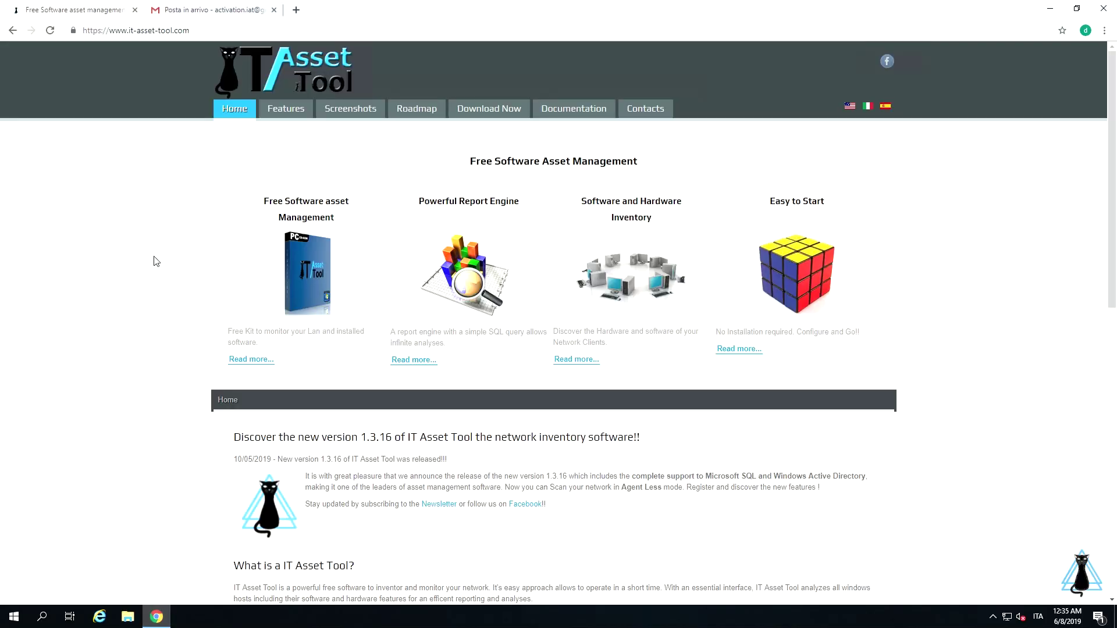
Go to the Download Now page and open the free 3-month plan's details.
click(202, 34)
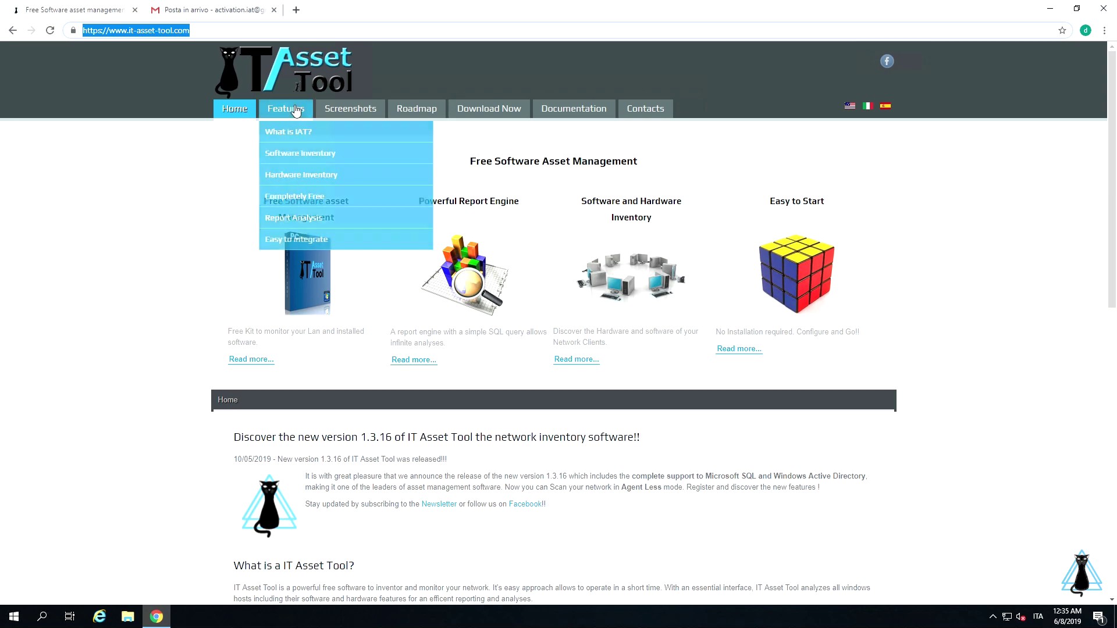
click(500, 113)
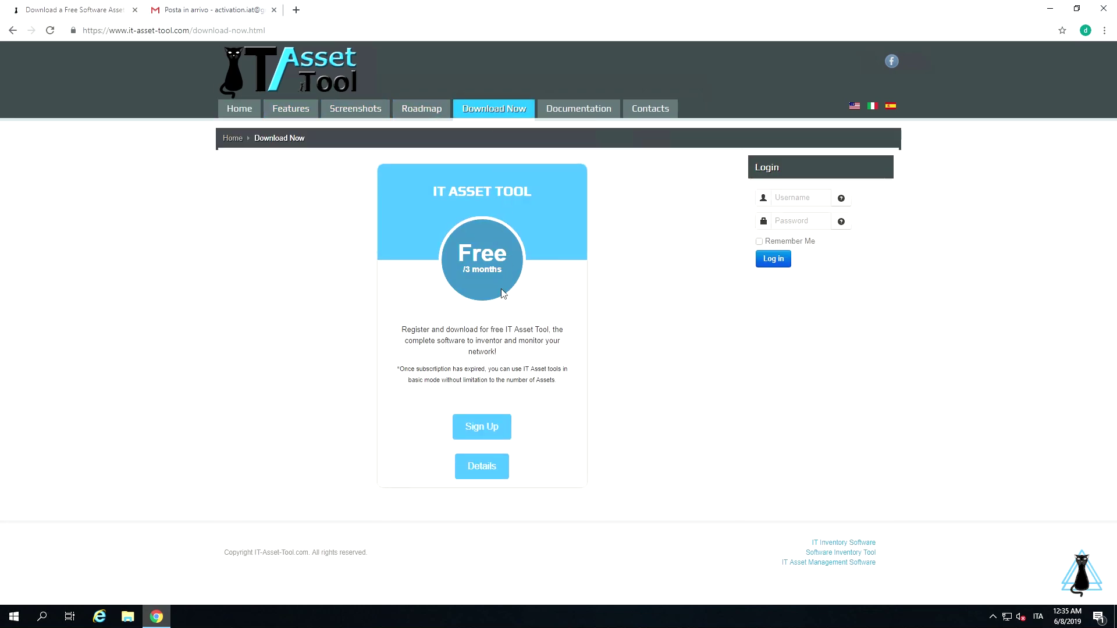
click(482, 473)
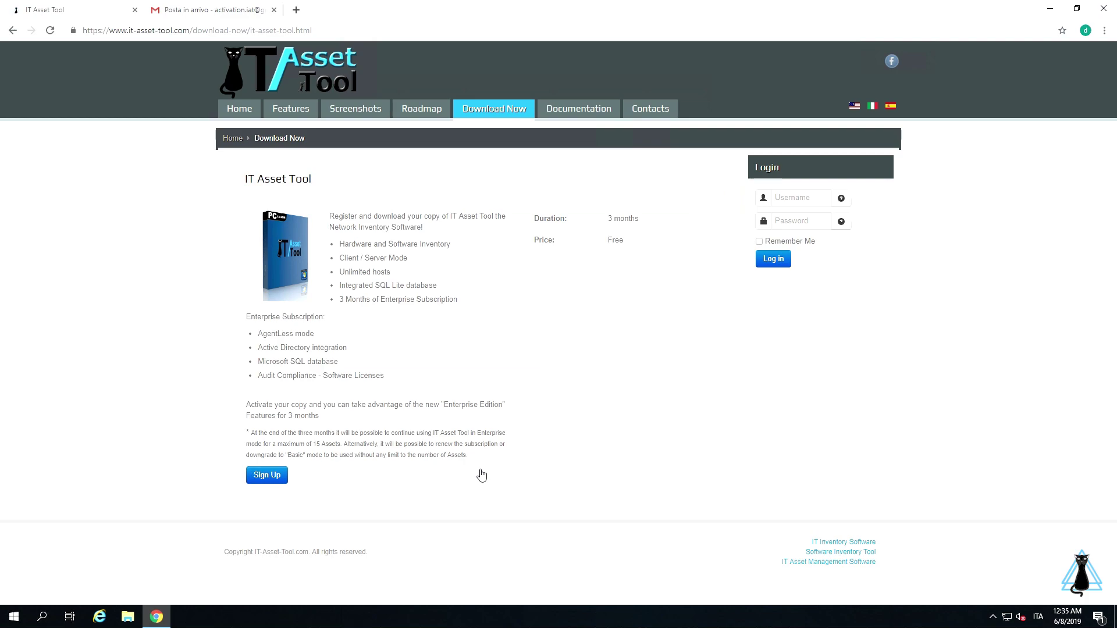
Start the free plan sign-up and enter the email, password twice, and first and last name.
click(278, 475)
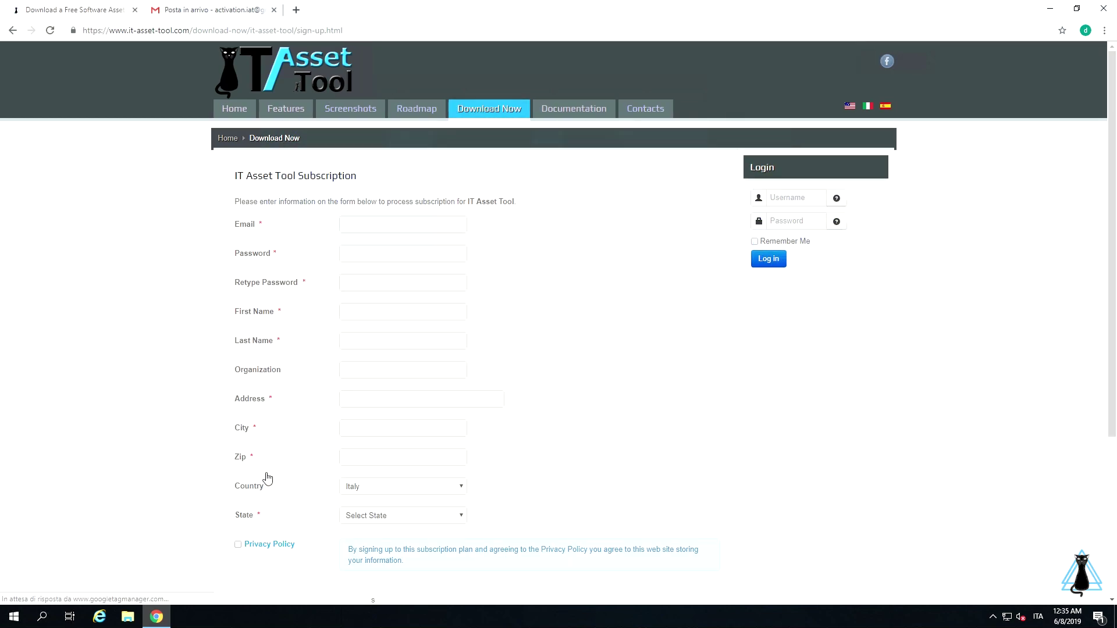
click(354, 227)
click(371, 253)
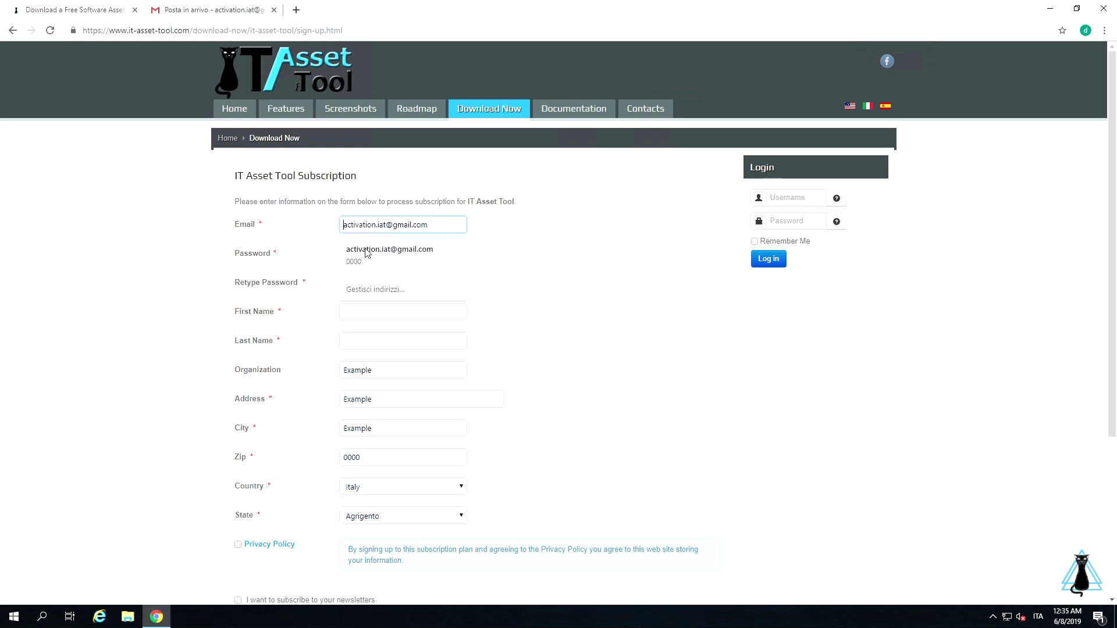
click(371, 253)
text(••••••••••)
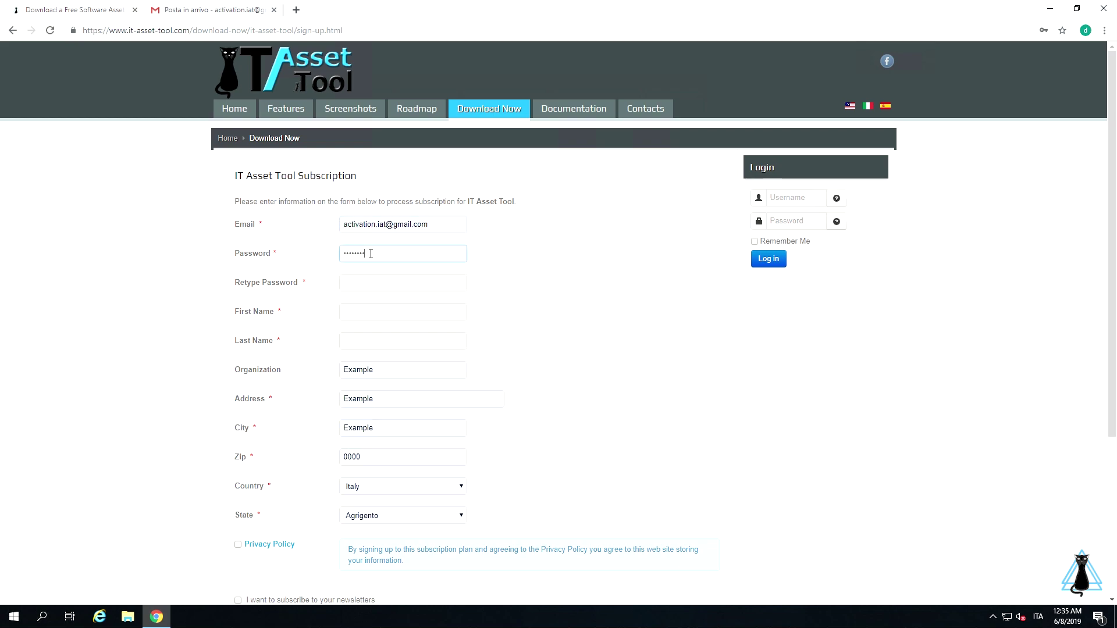
key(Tab)
text(••••••••••)
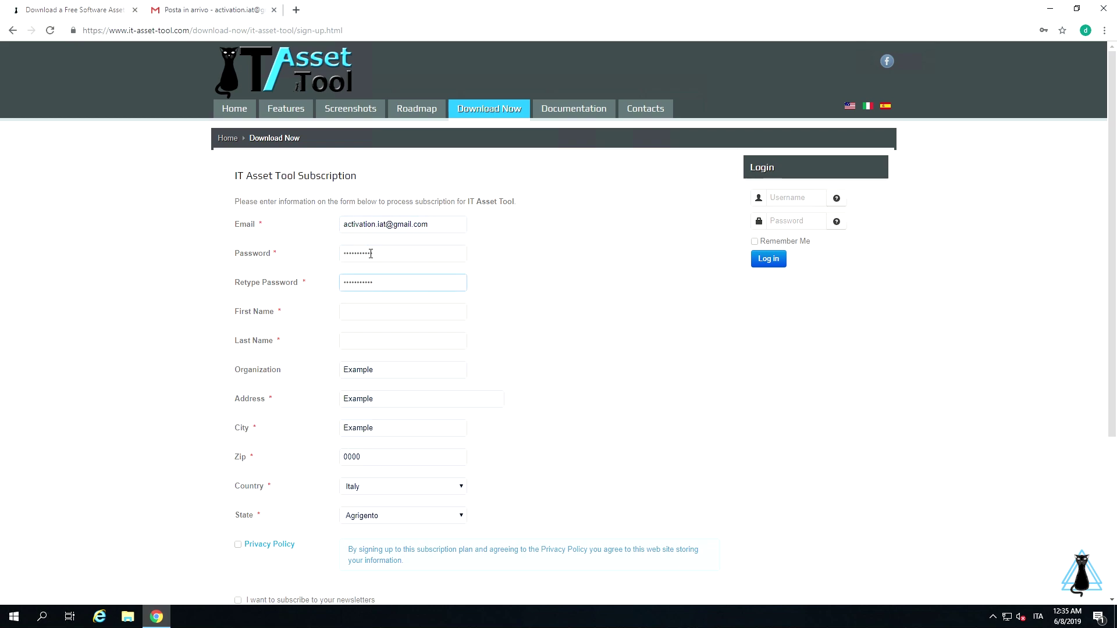
key(Tab)
key(Tab)
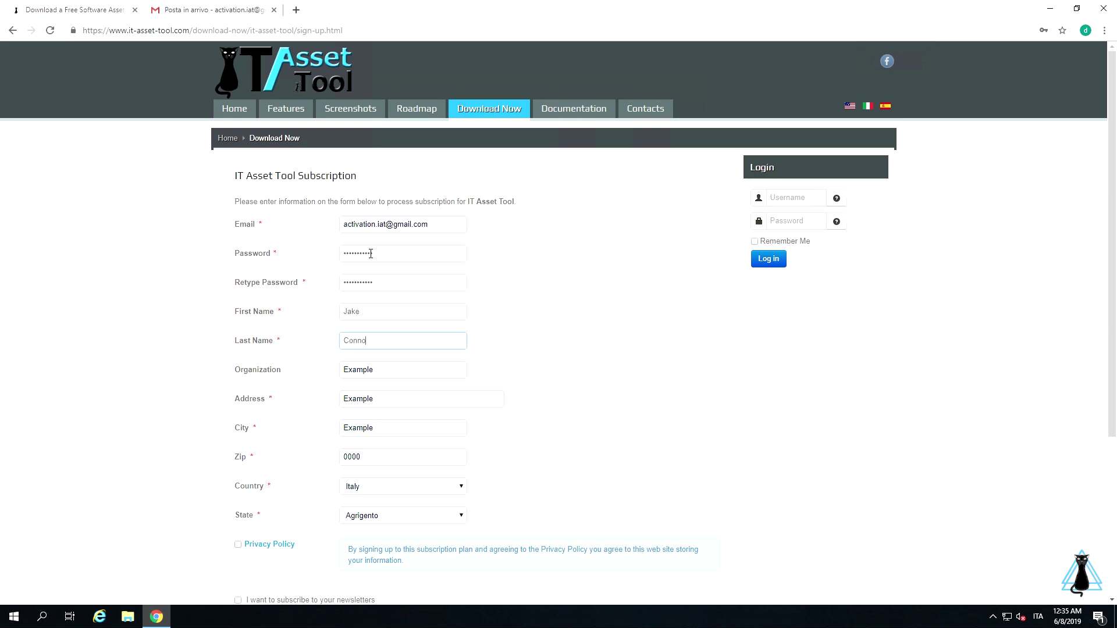
key(Tab)
key(Tab)
key(Tab)
key(Tab)
key(Tab)
key(Tab)
key(Tab)
Accept Privacy Policy, newsletter and Terms, pass the reCAPTCHA, and submit the subscription.
scroll(364, 260, down, 4)
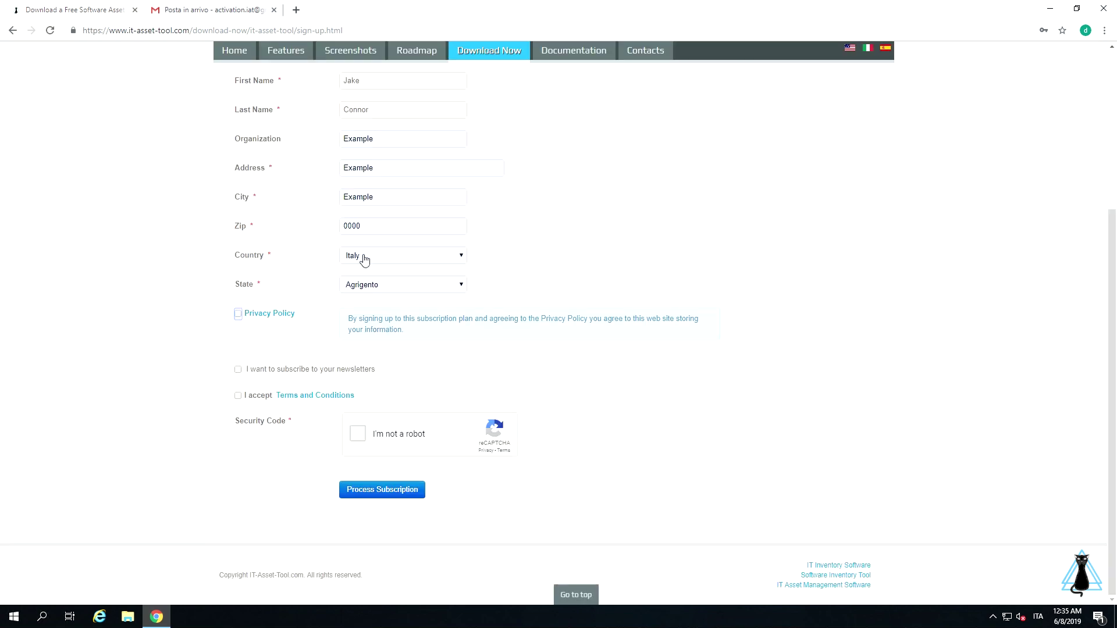
click(238, 314)
click(238, 369)
click(237, 395)
click(359, 437)
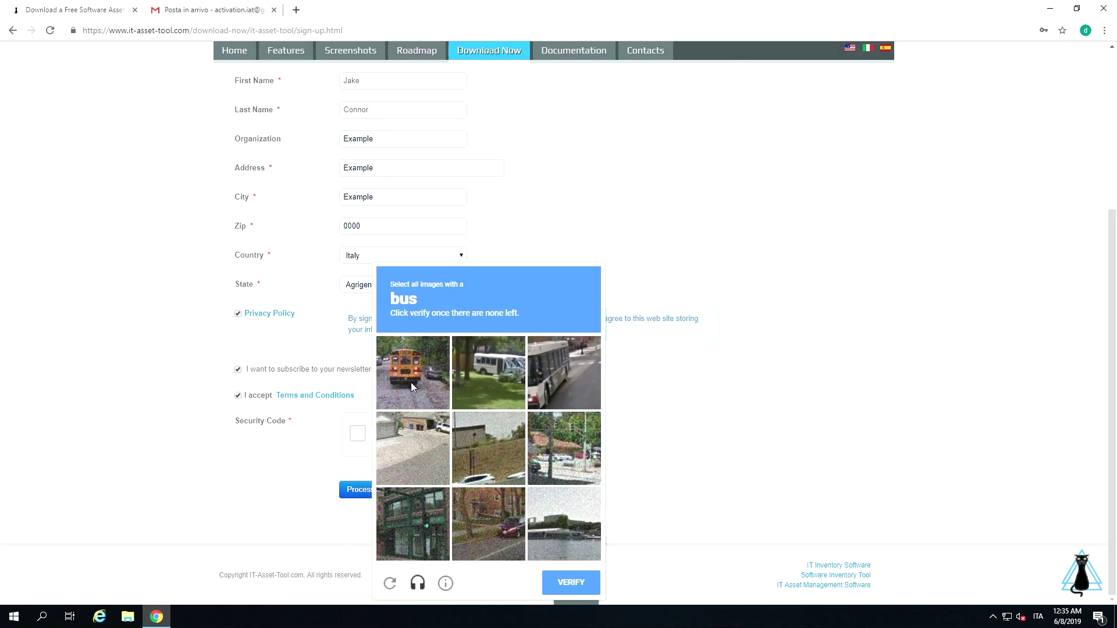
click(411, 382)
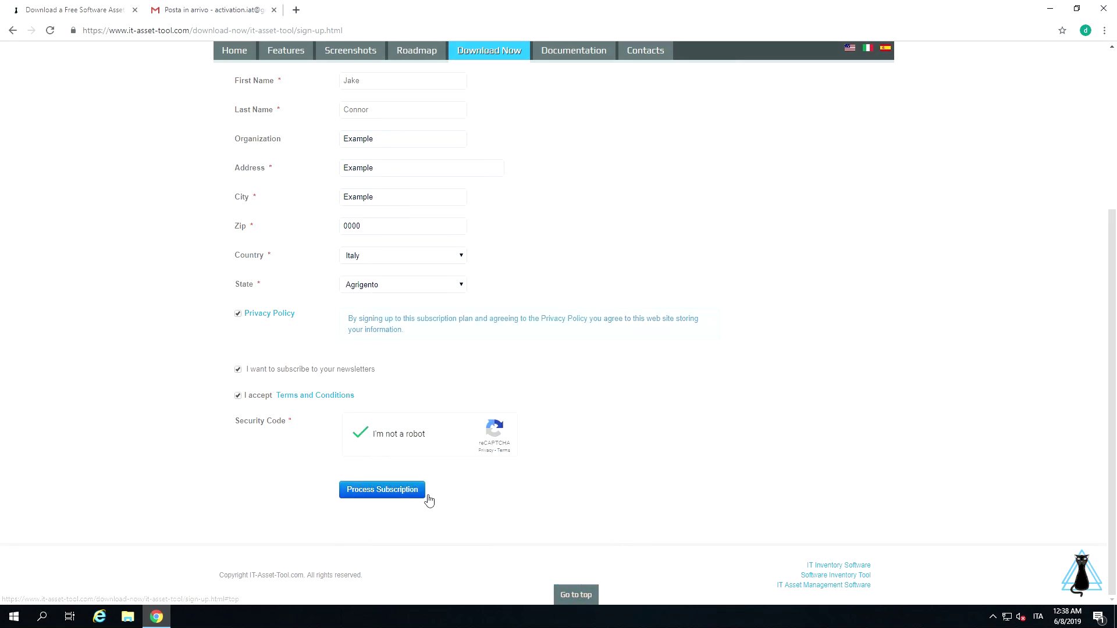
click(417, 490)
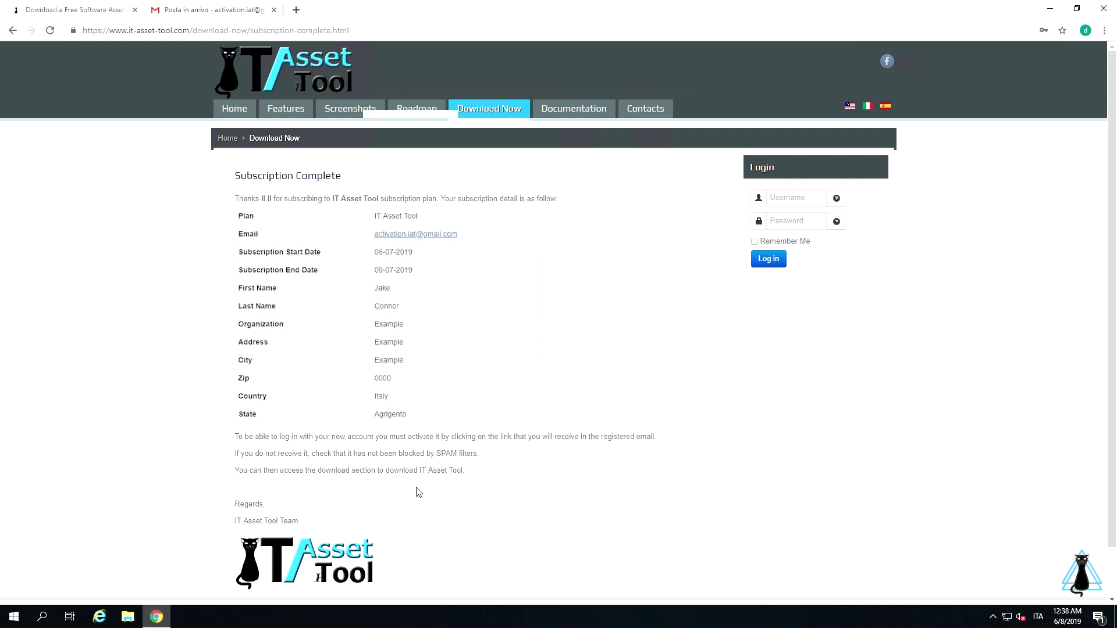
click(227, 15)
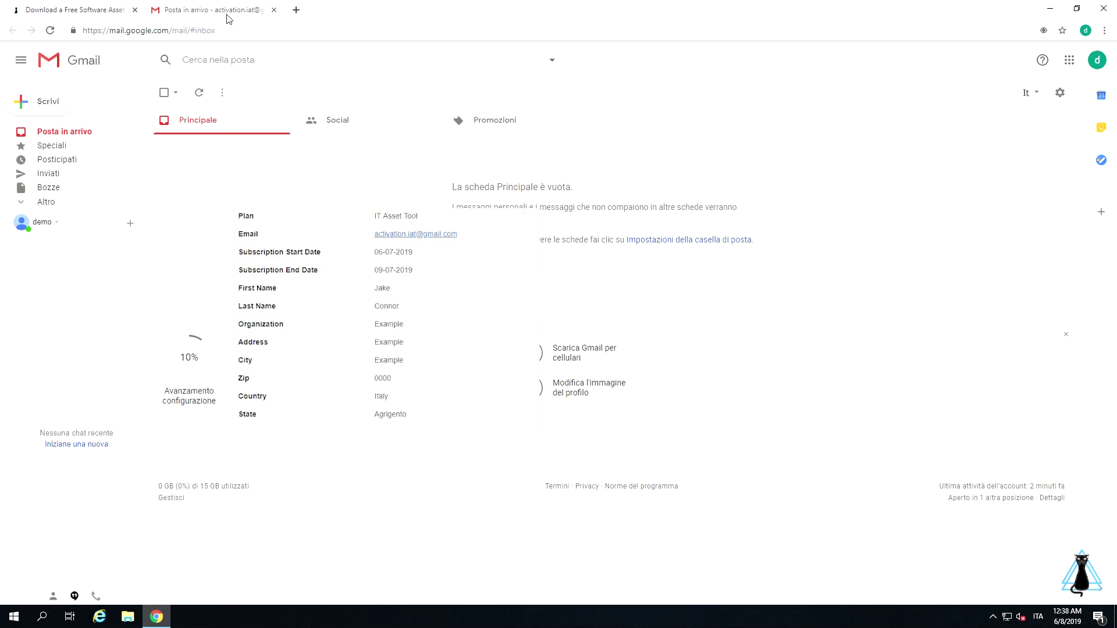
Open the Account Details email in Gmail and follow its activation link.
click(65, 134)
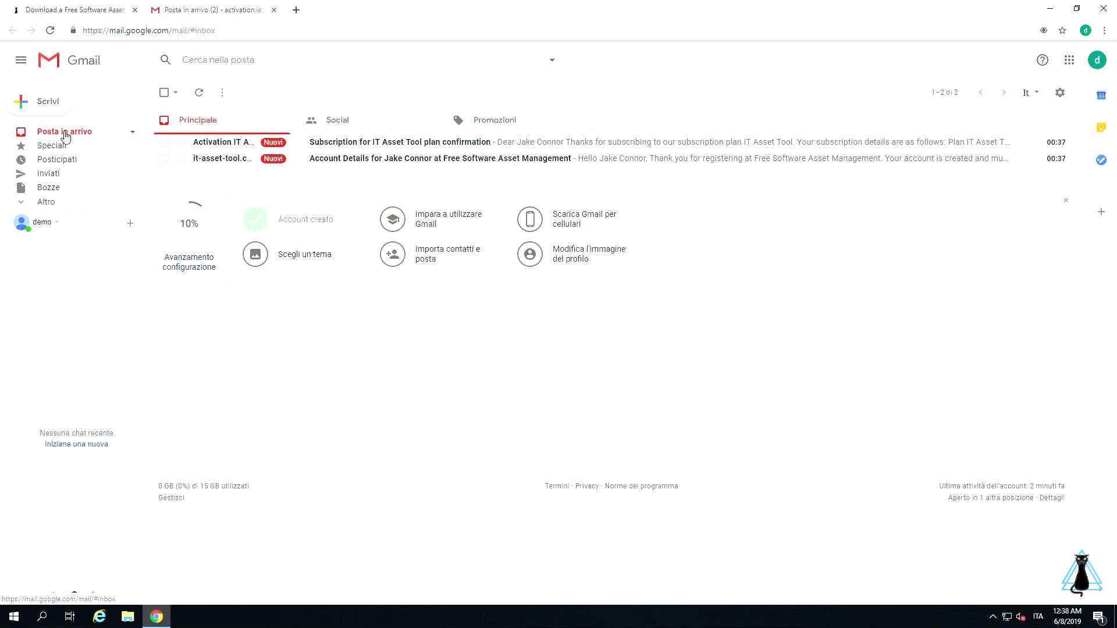
click(206, 146)
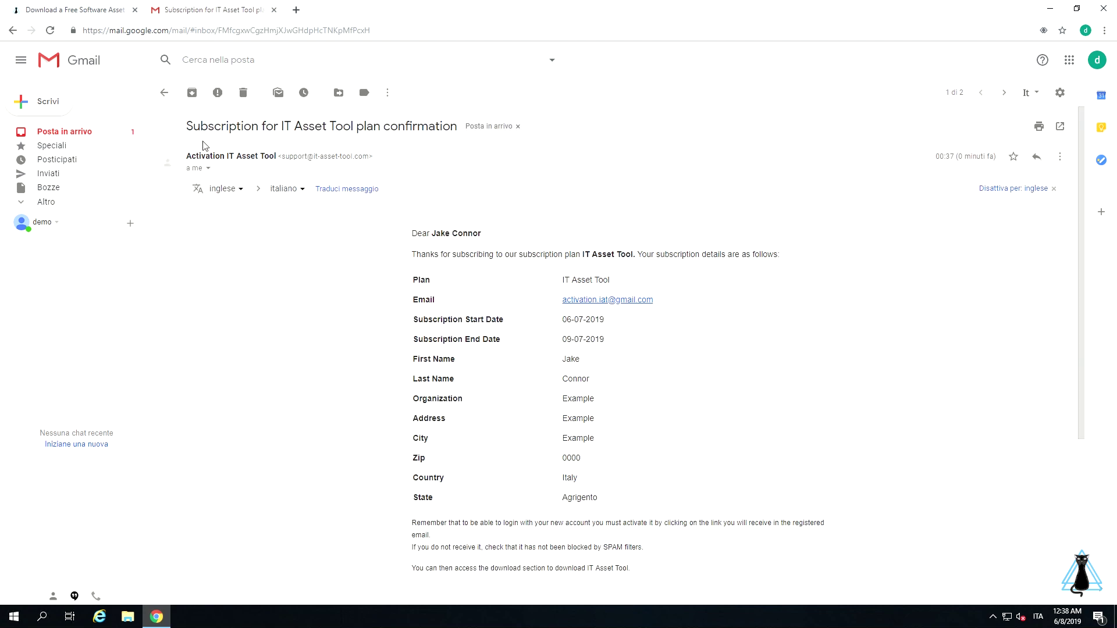
click(164, 93)
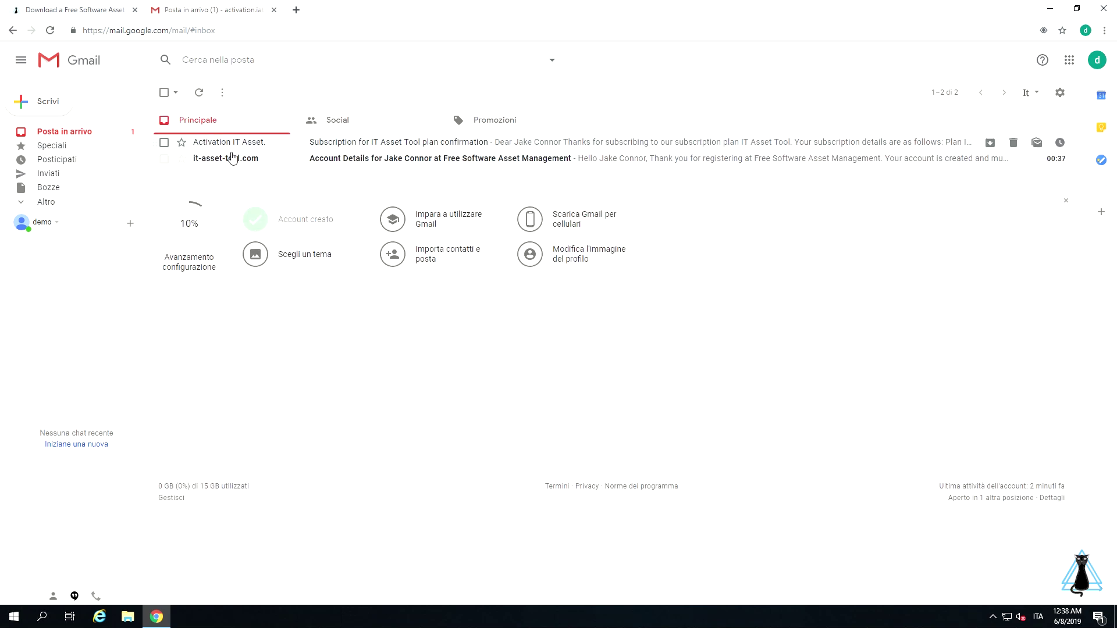
click(234, 160)
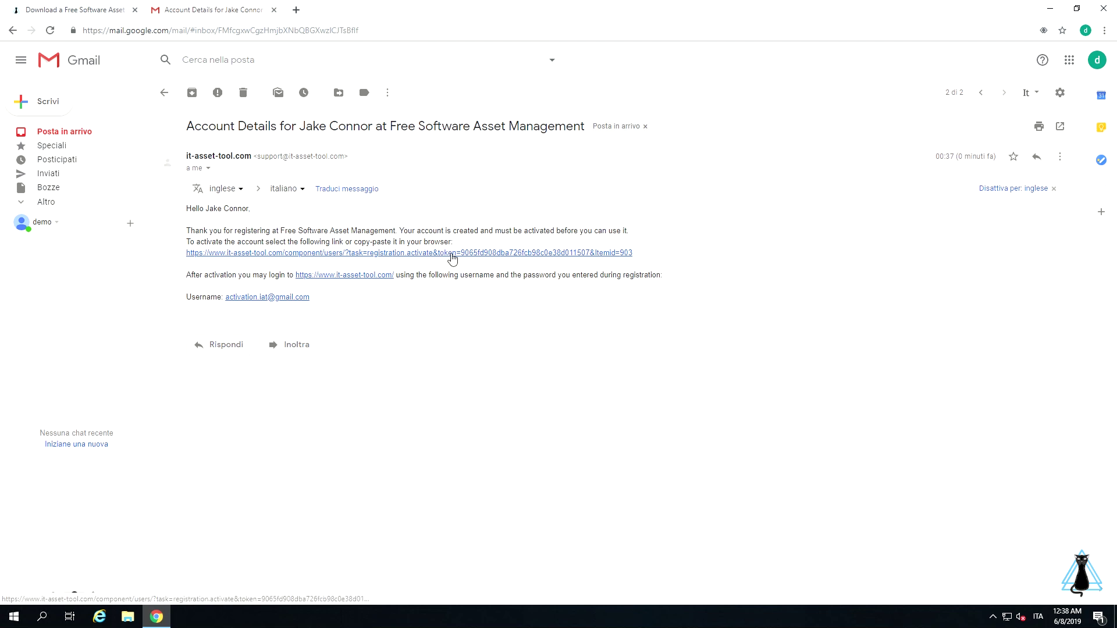
click(453, 257)
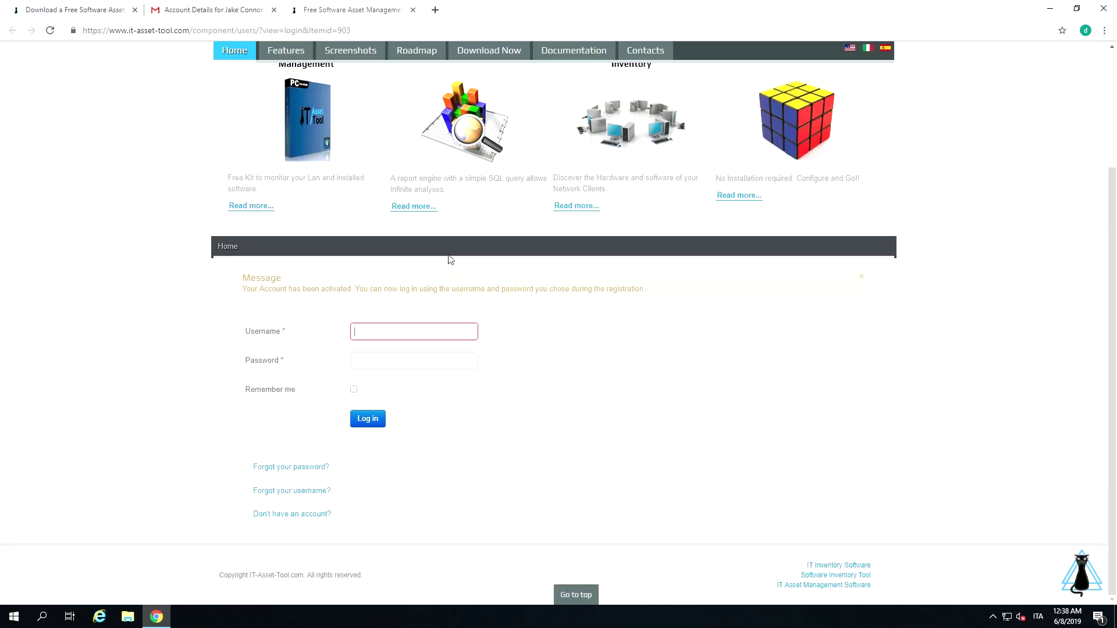
Log in with the account email and password, then go to the Download Now page.
drag(236, 291, 356, 294)
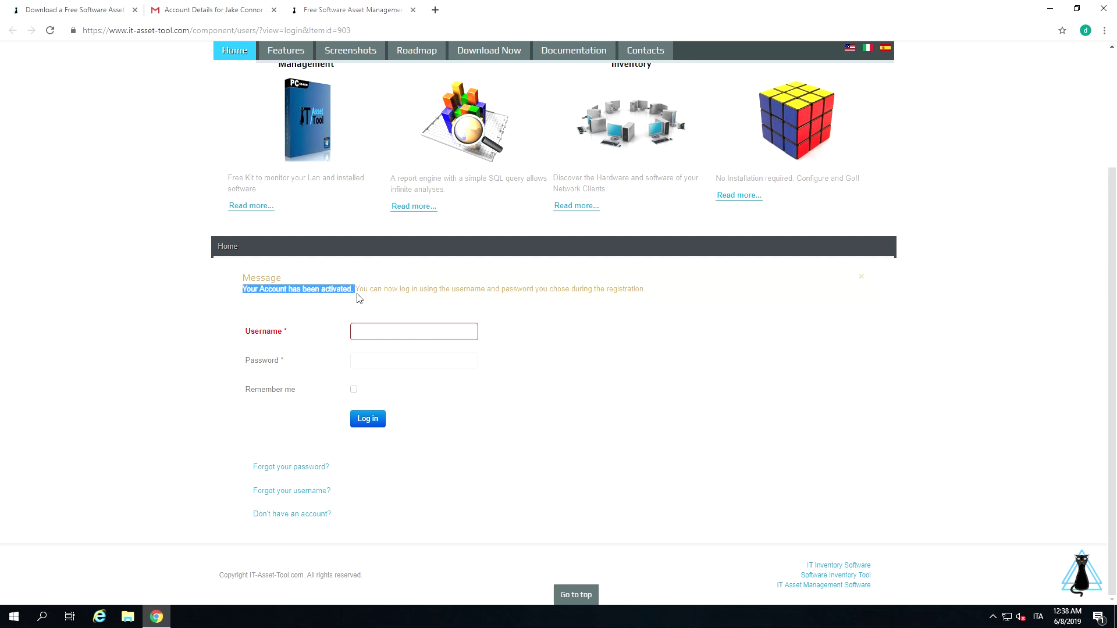
click(409, 331)
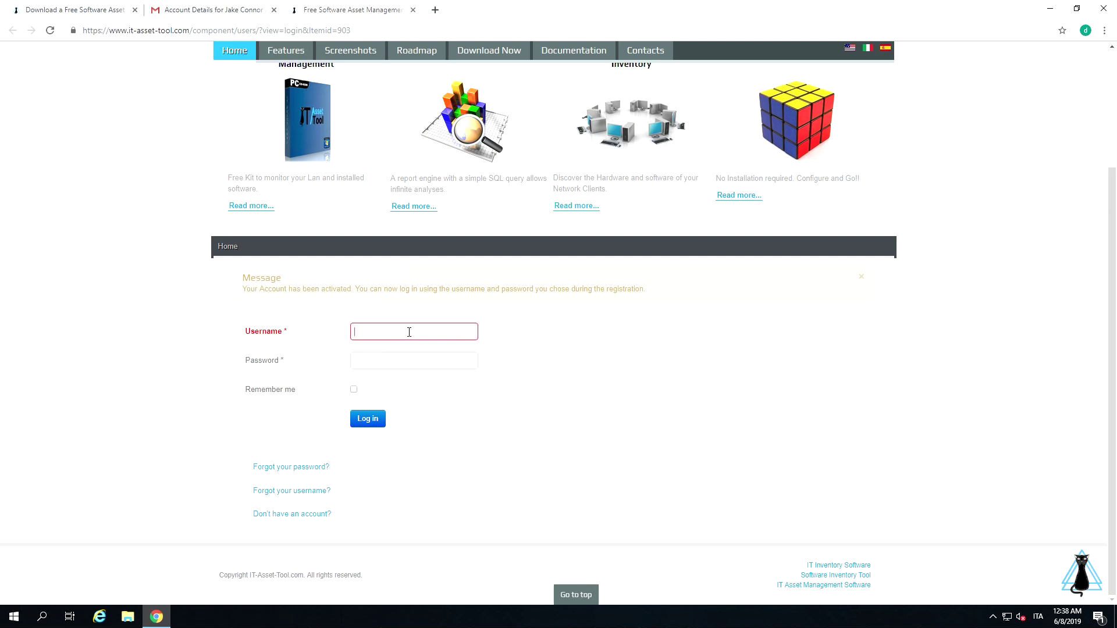
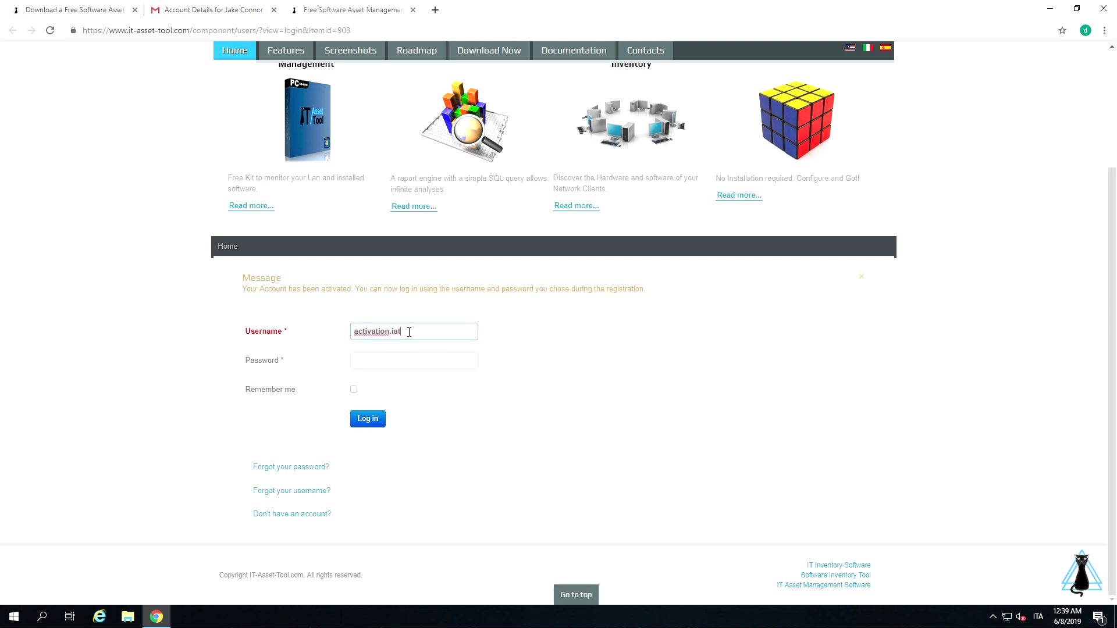
key(Tab)
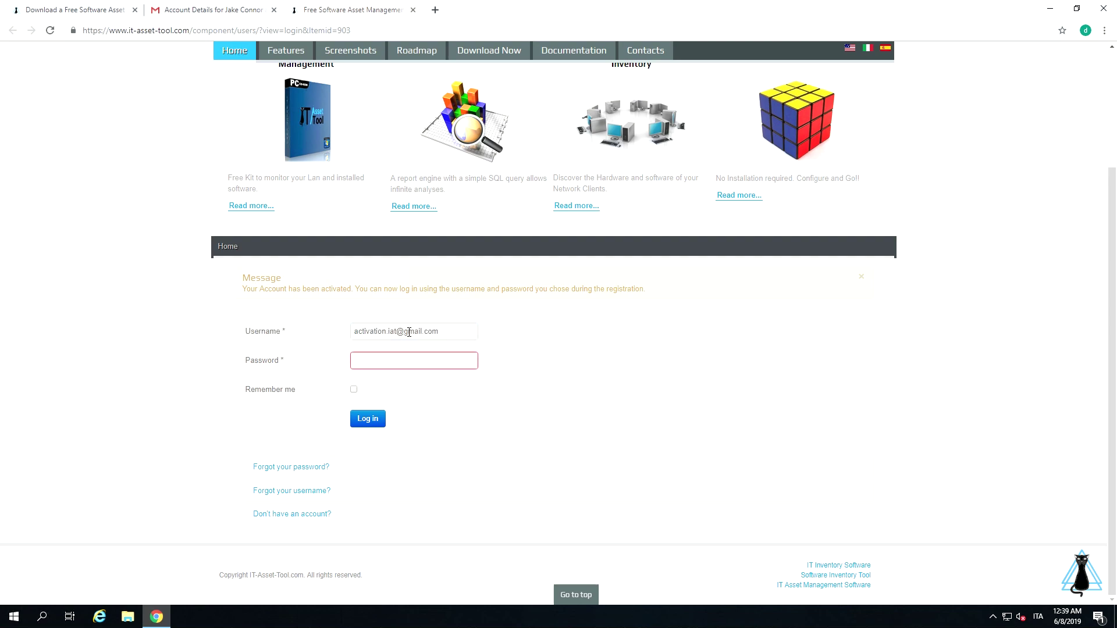
text(******)
key(Return)
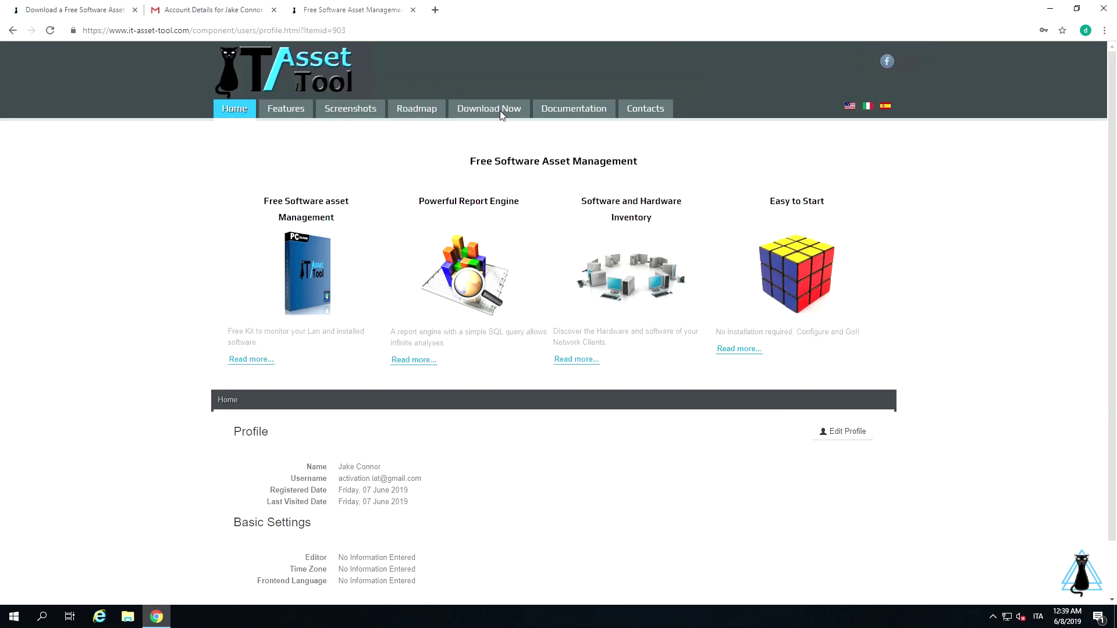
click(505, 114)
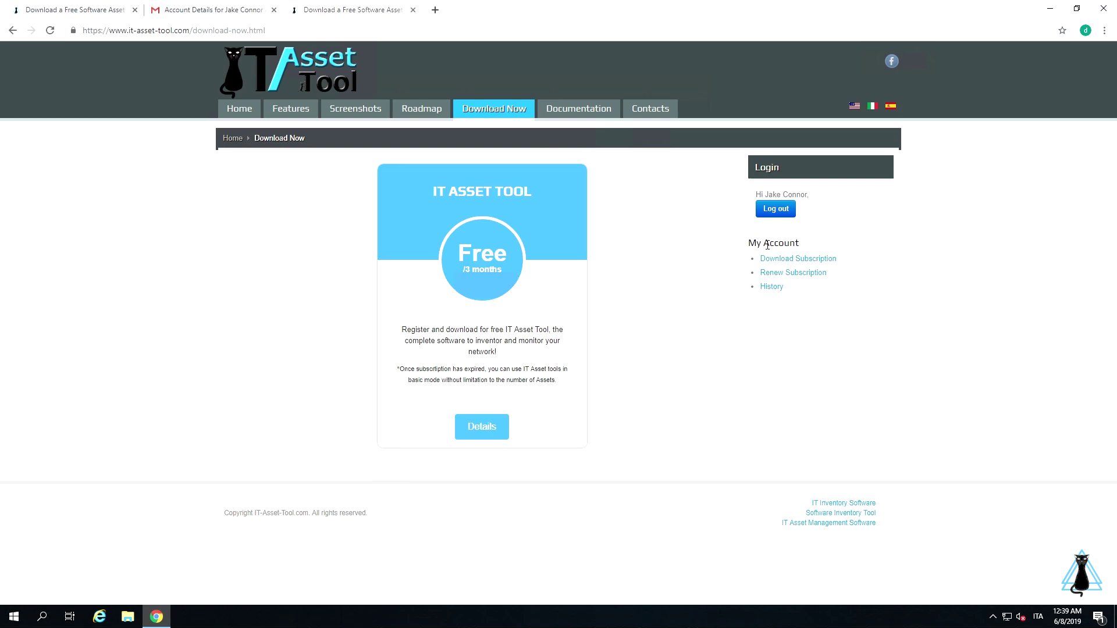
From Download Subscription, download the IT Asset Tool 1.3.16 installer zip.
drag(750, 247, 804, 249)
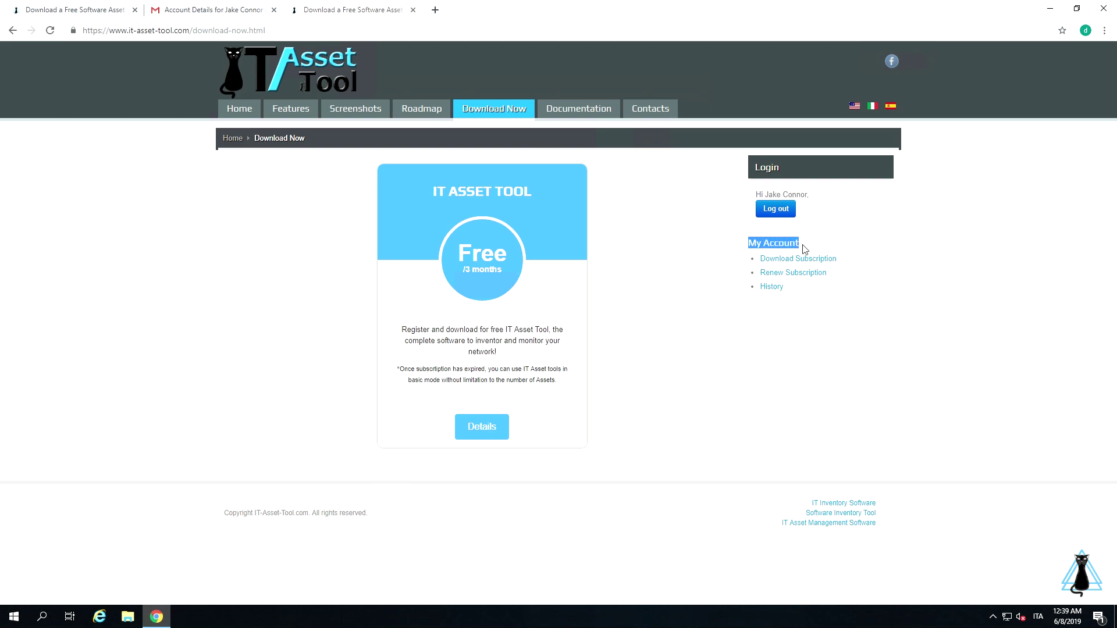
click(834, 263)
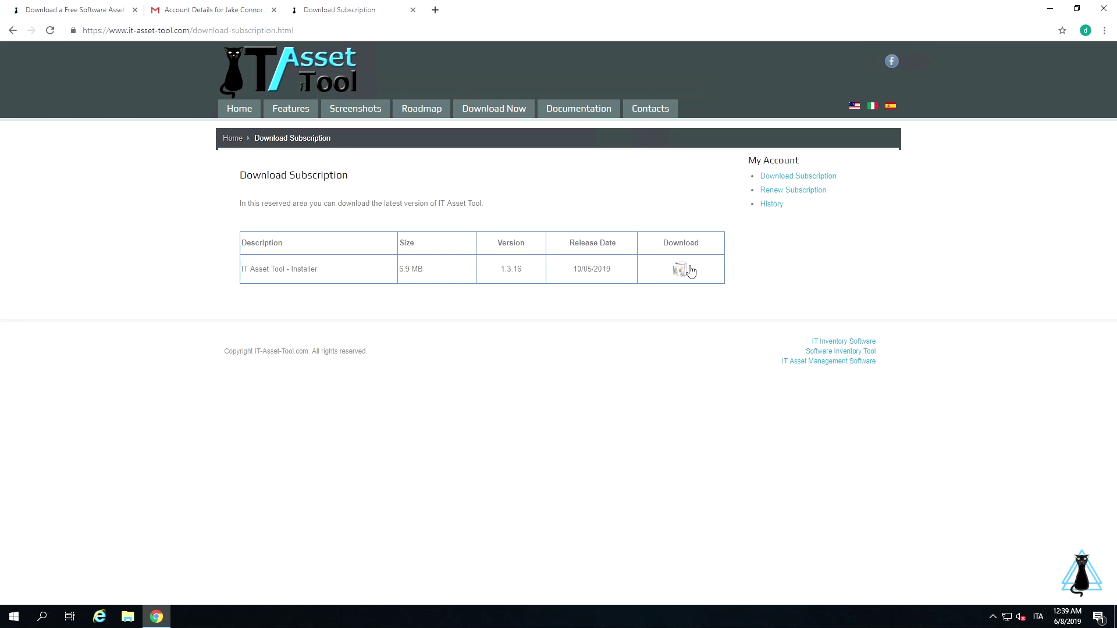
click(681, 268)
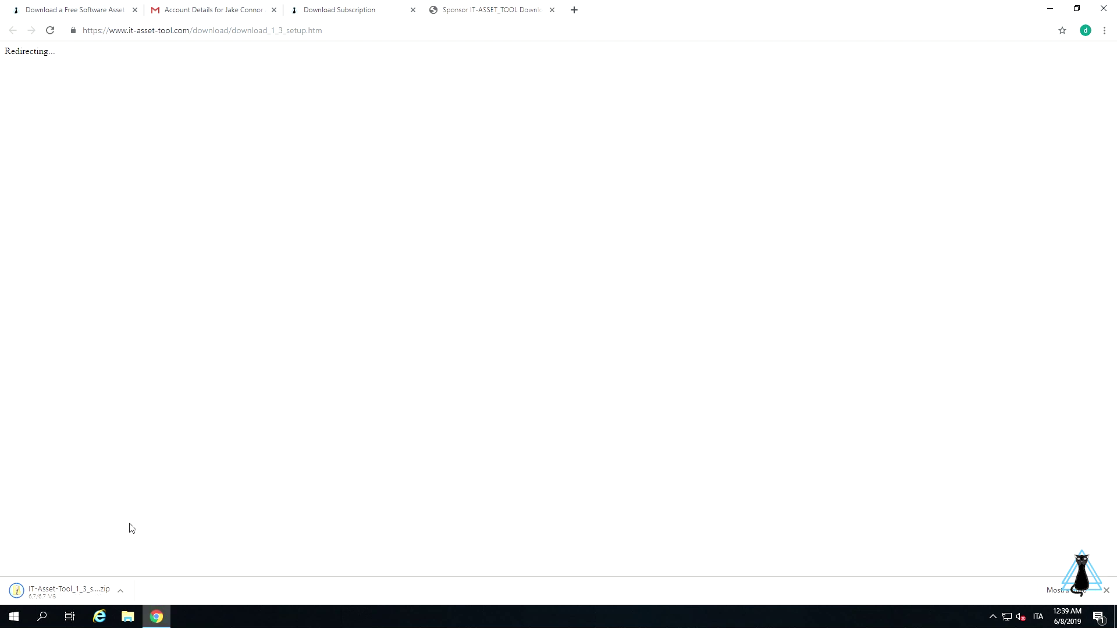
Extract IT-Asset-Tool_1_3_setup.zip into its own folder and select IT-Asset-Tool_1_3_setup.exe.
click(120, 591)
click(164, 551)
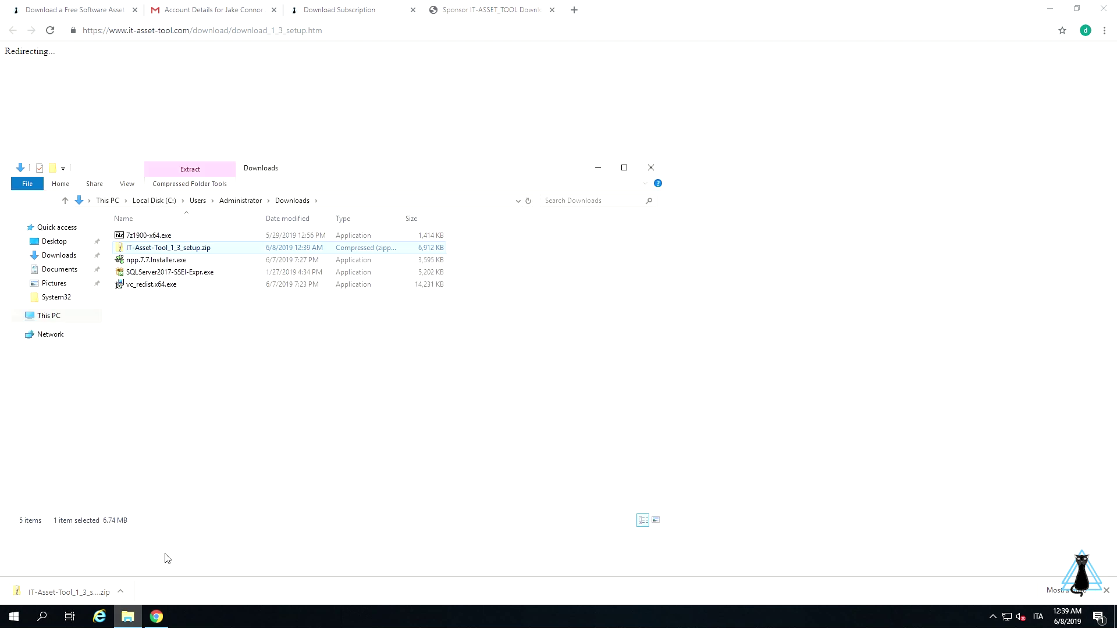
right_click(168, 249)
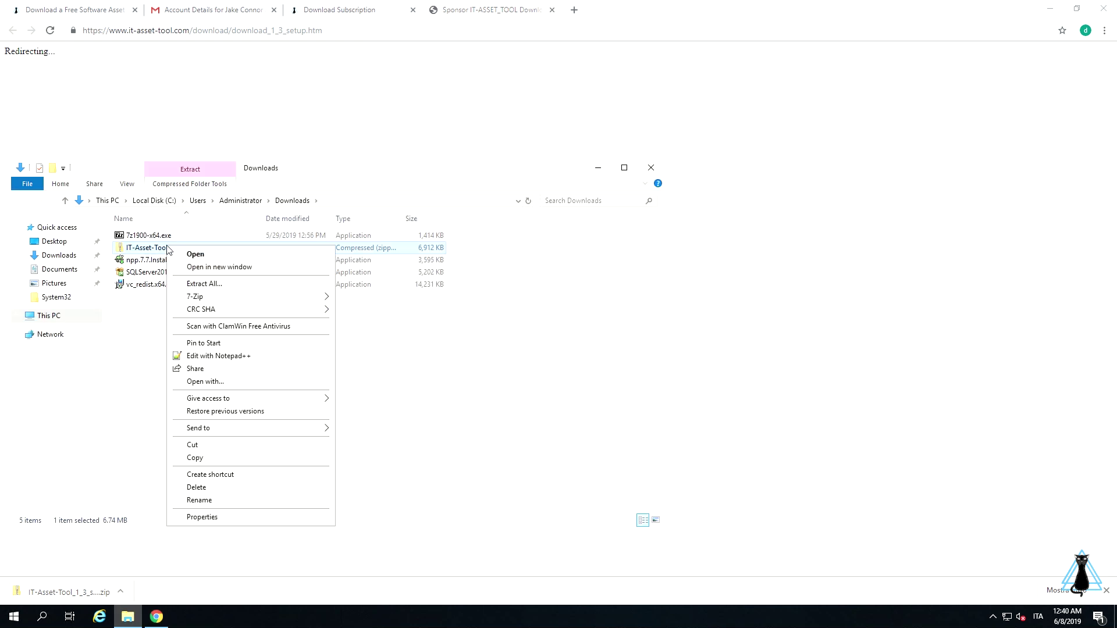
click(191, 284)
click(667, 421)
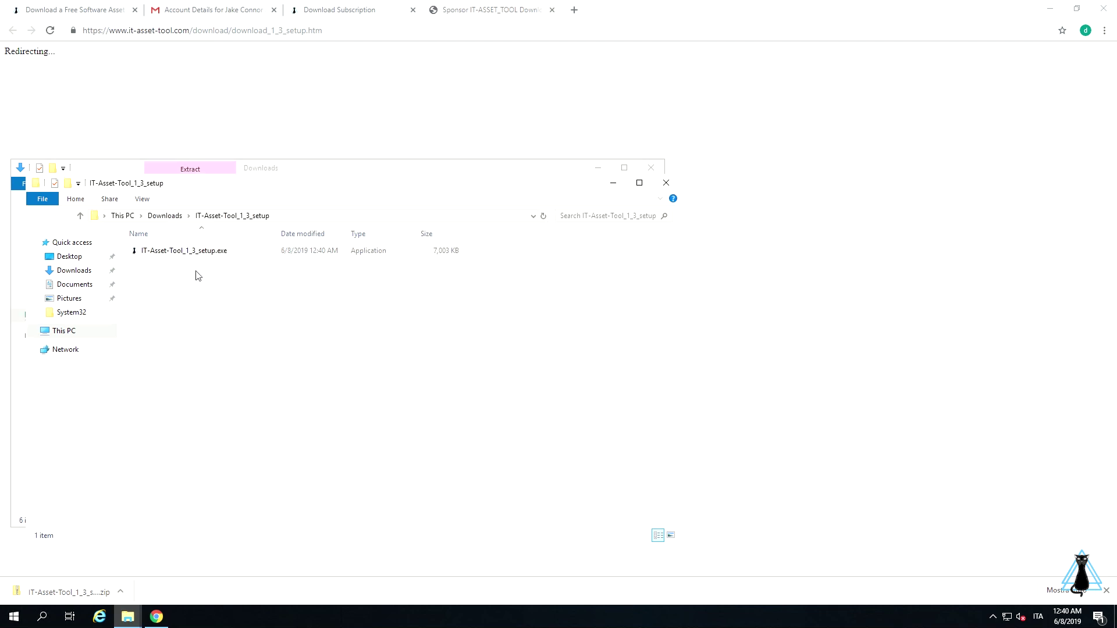
click(170, 252)
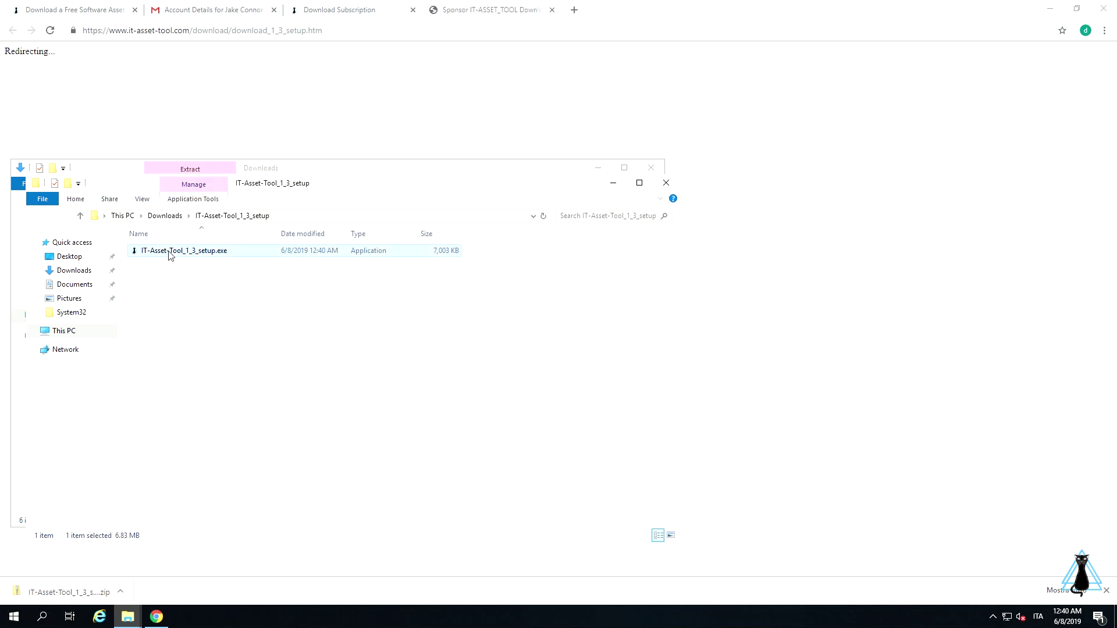
Run the setup in English, install to the default folder, and launch IT Asset Tool.
double_click(170, 252)
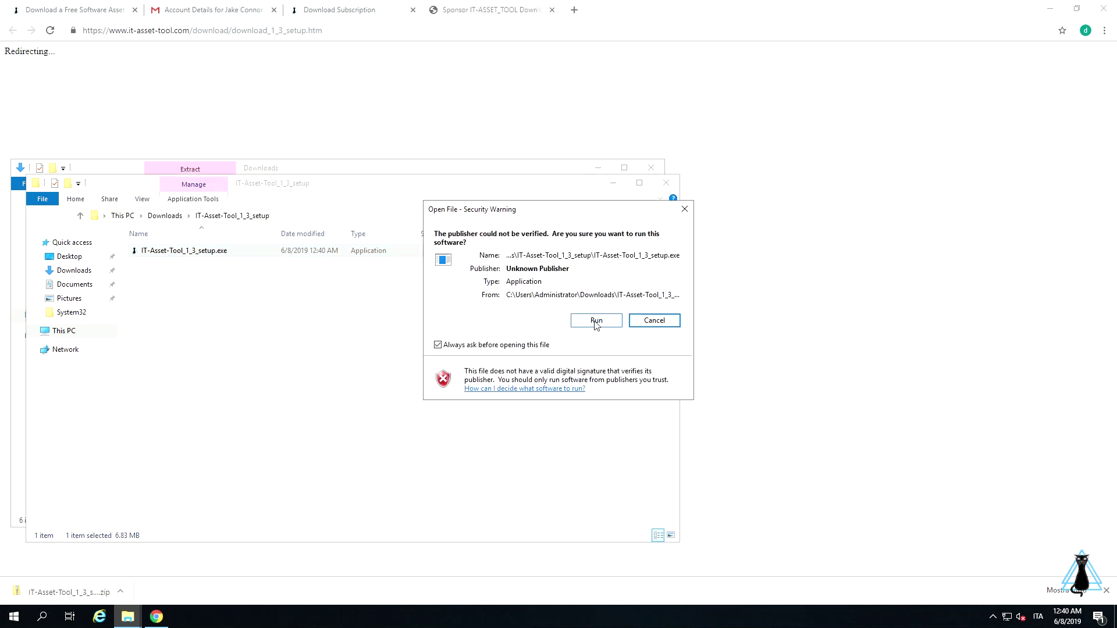
click(597, 324)
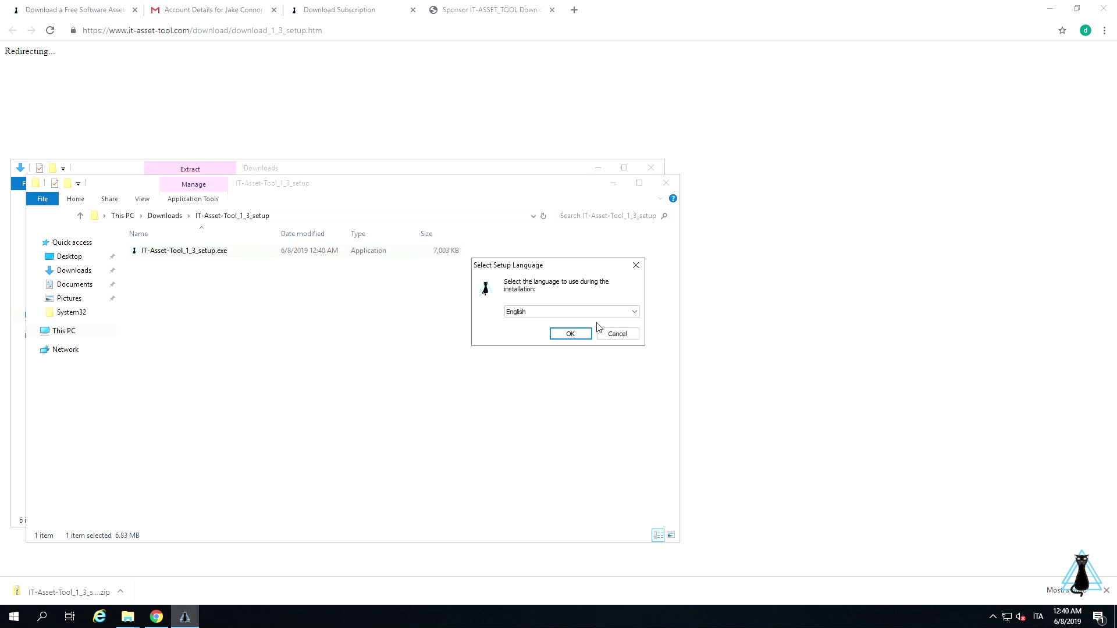
click(593, 314)
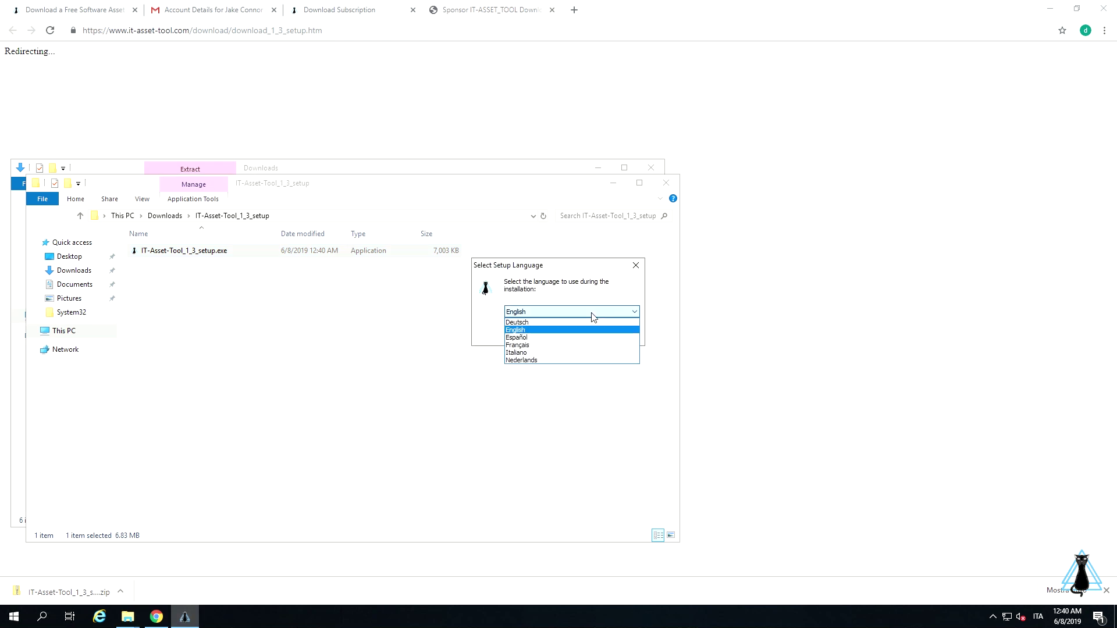
click(593, 316)
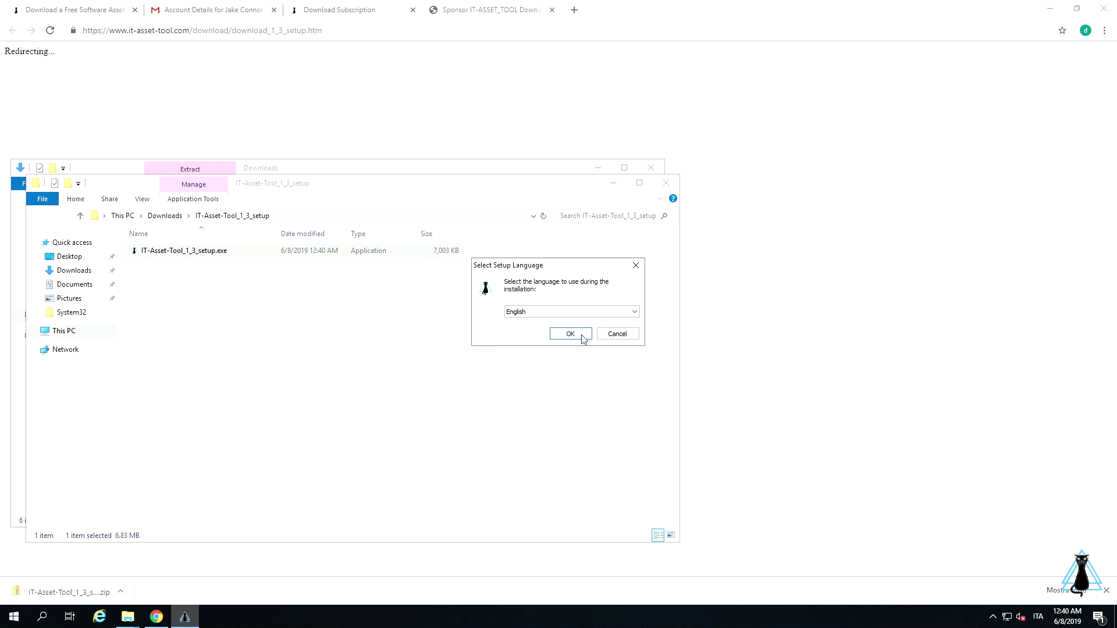
click(582, 337)
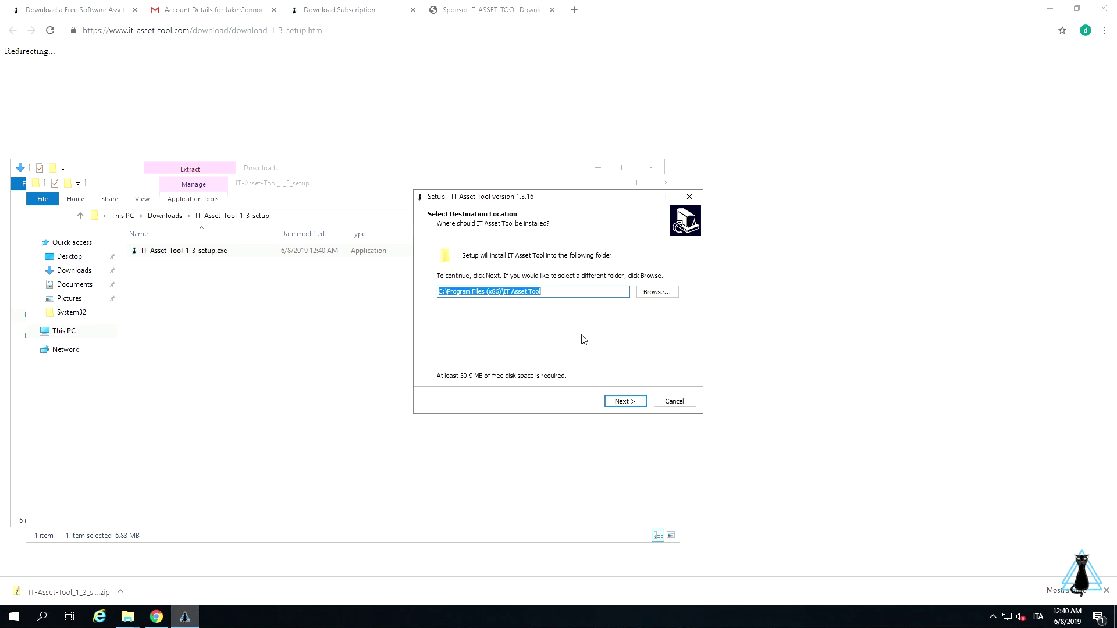
click(625, 403)
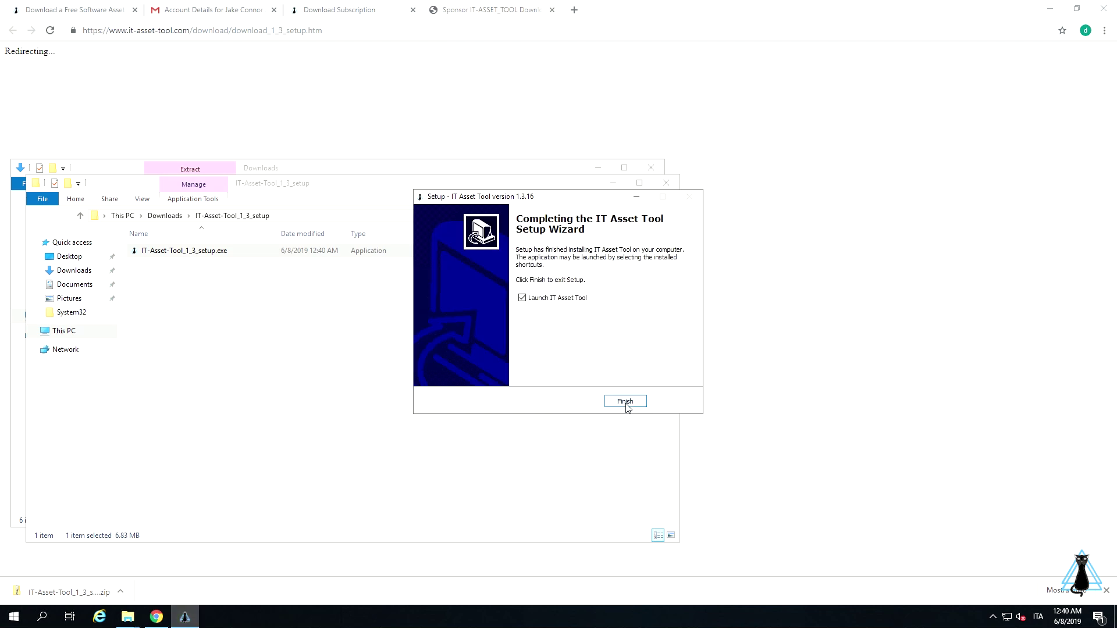
click(624, 403)
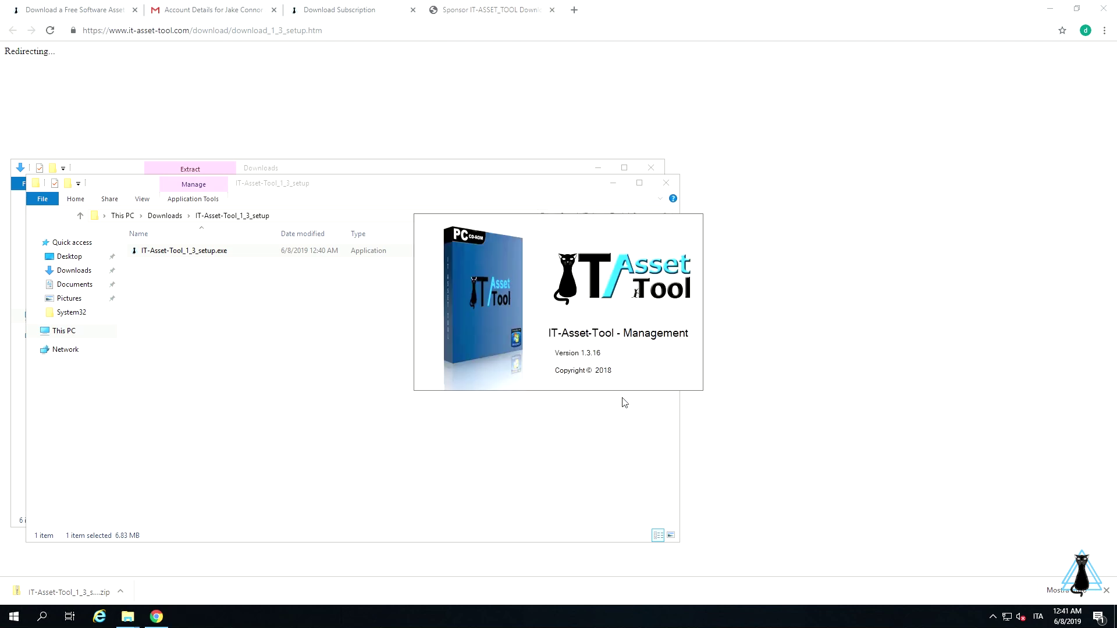
click(665, 183)
Set and confirm a new login password, then sign in with it at the Login dialog.
click(654, 170)
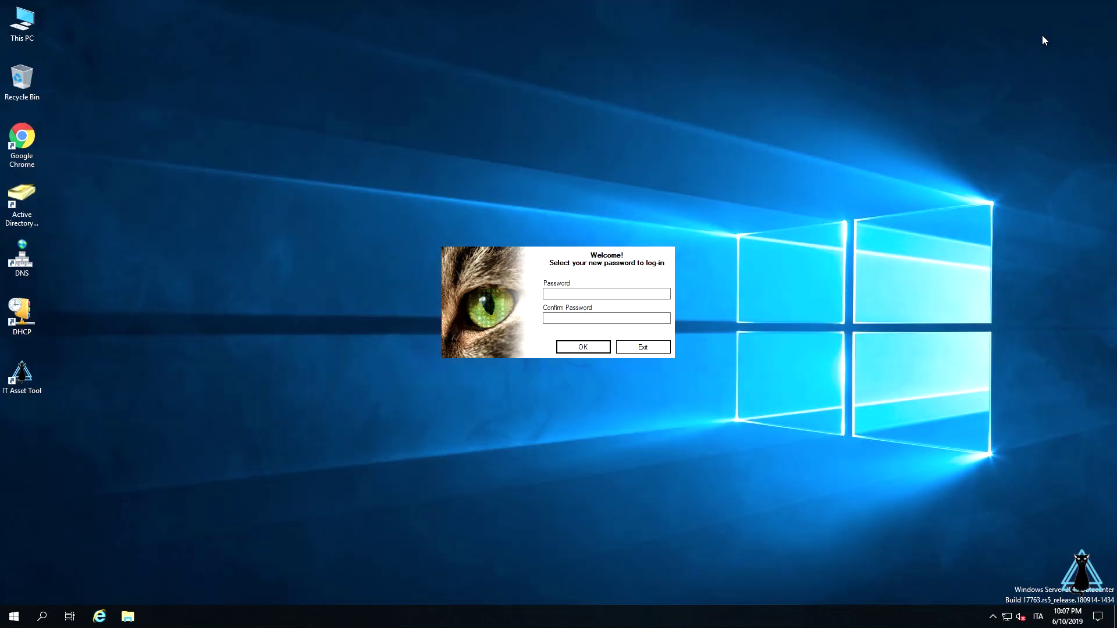
click(652, 297)
text(****************)
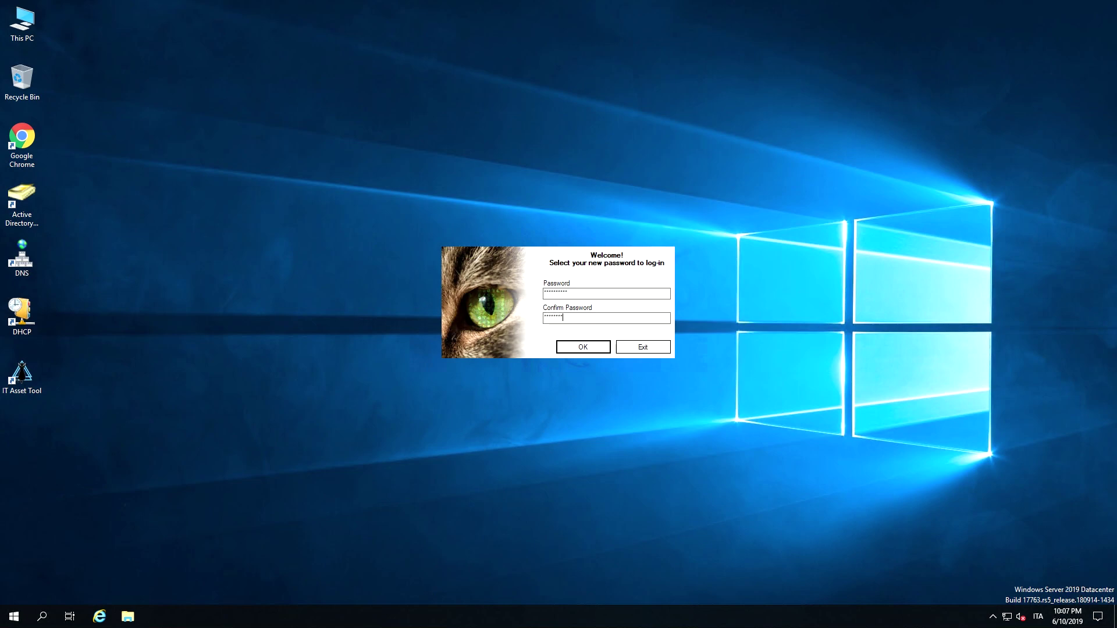
click(580, 348)
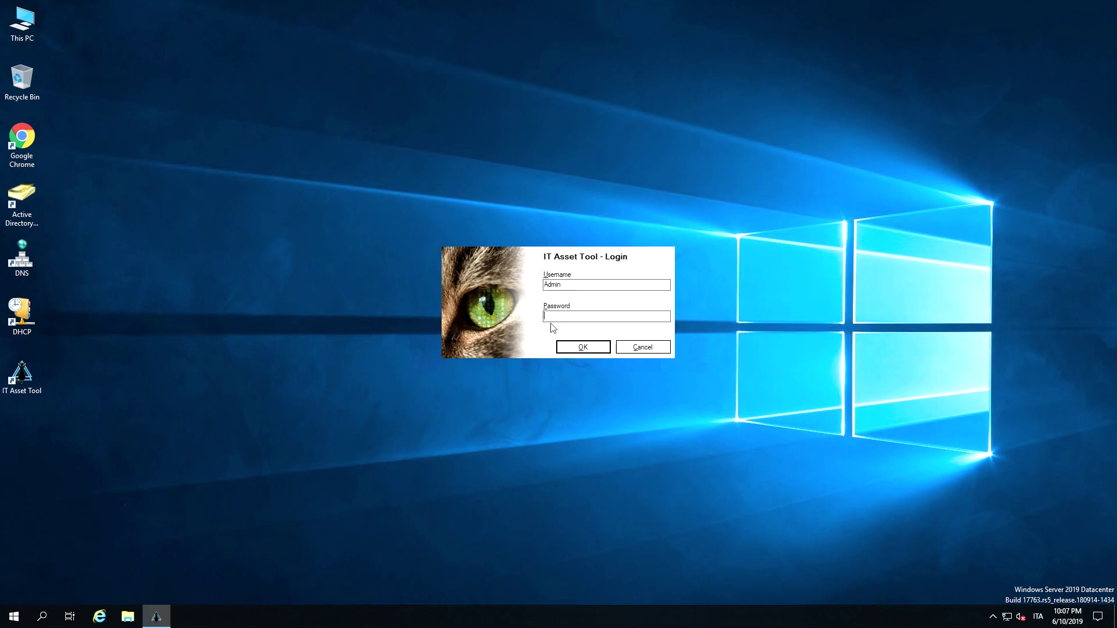
text(********)
click(579, 352)
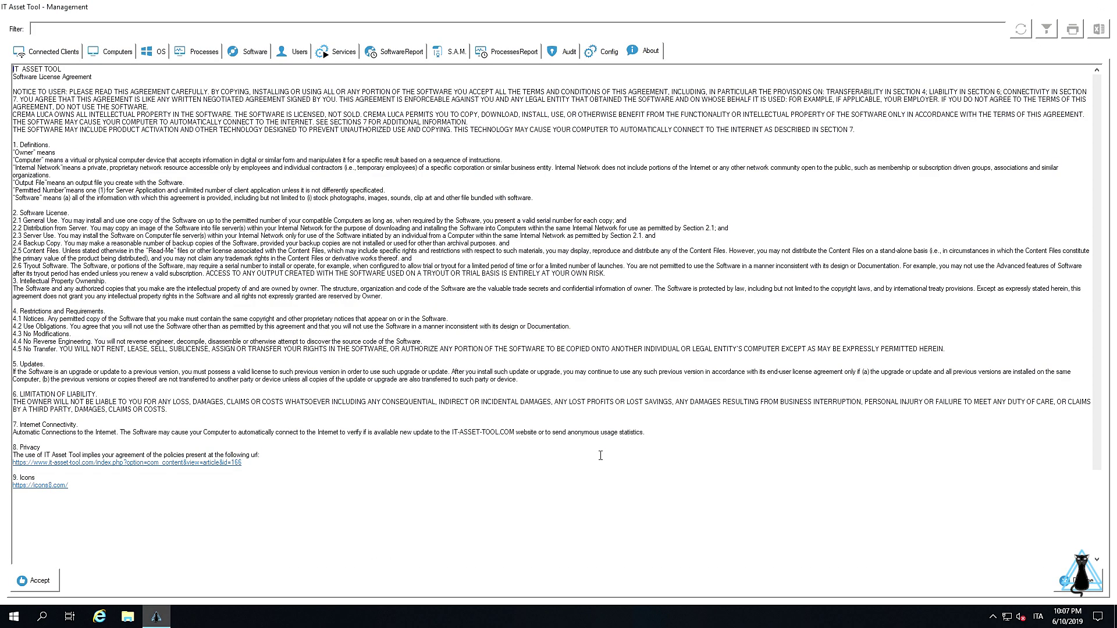
Accept the license, share the client folder, dismiss the welcome message, and view Config.
click(44, 586)
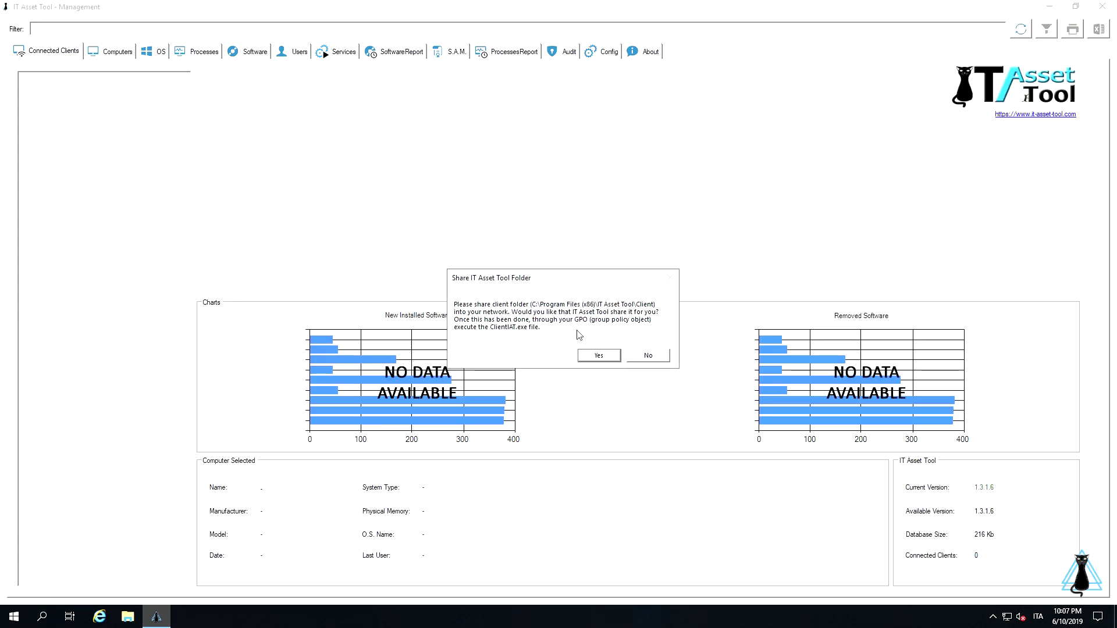
click(598, 356)
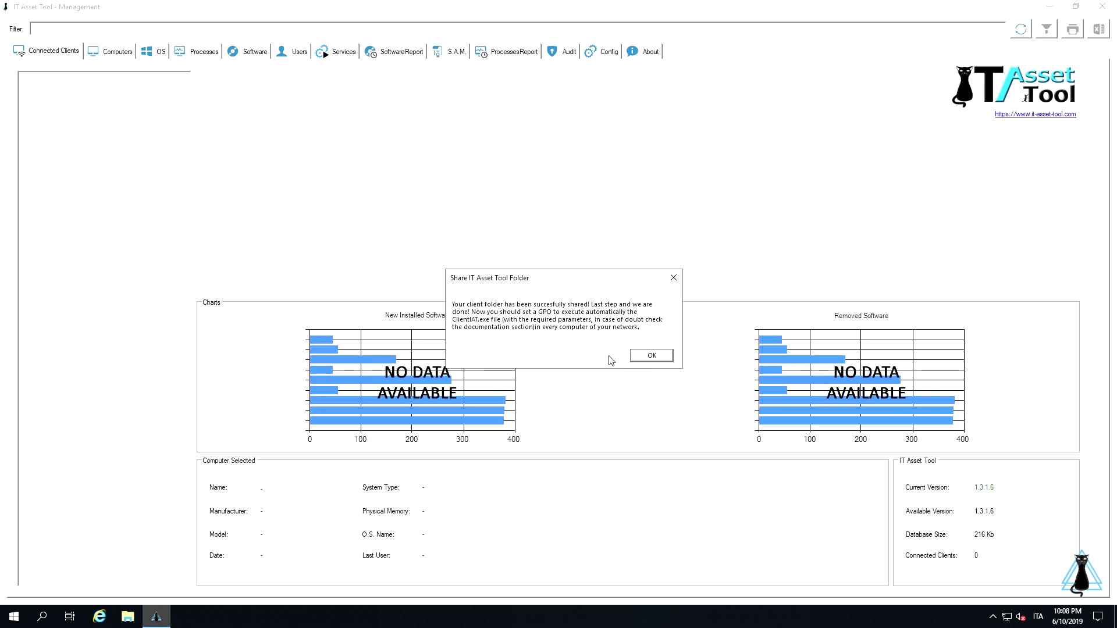
click(637, 360)
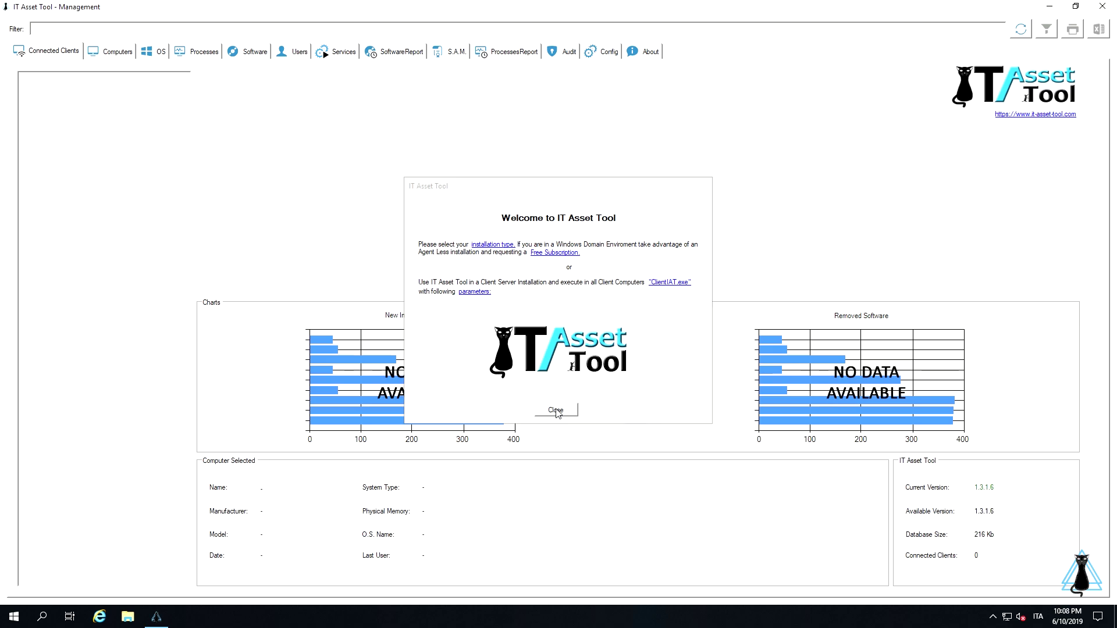
click(556, 410)
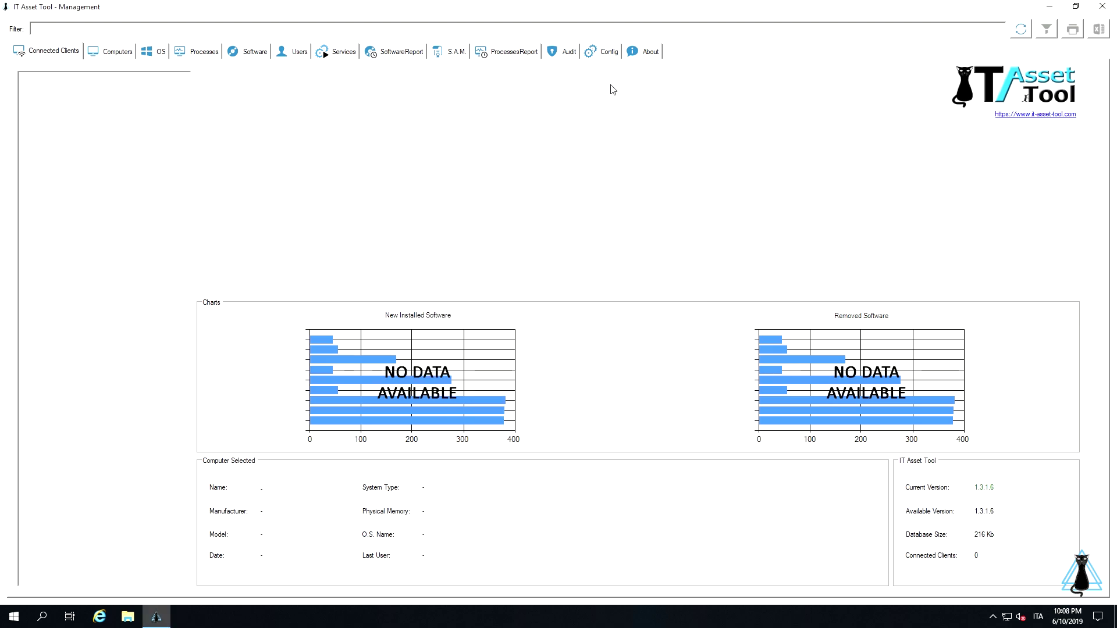
click(608, 52)
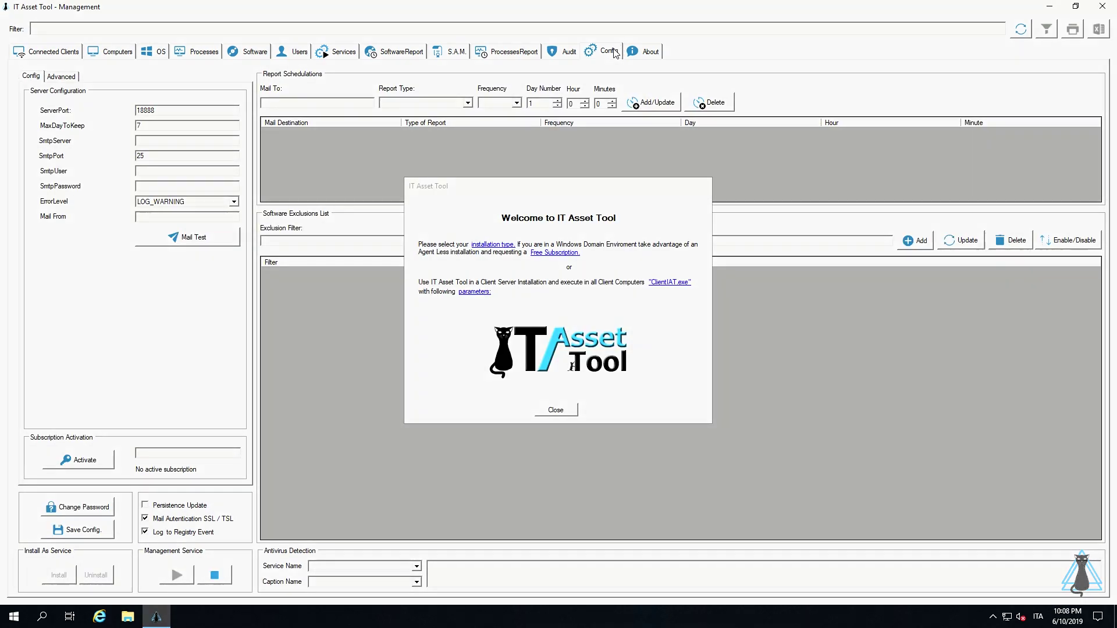